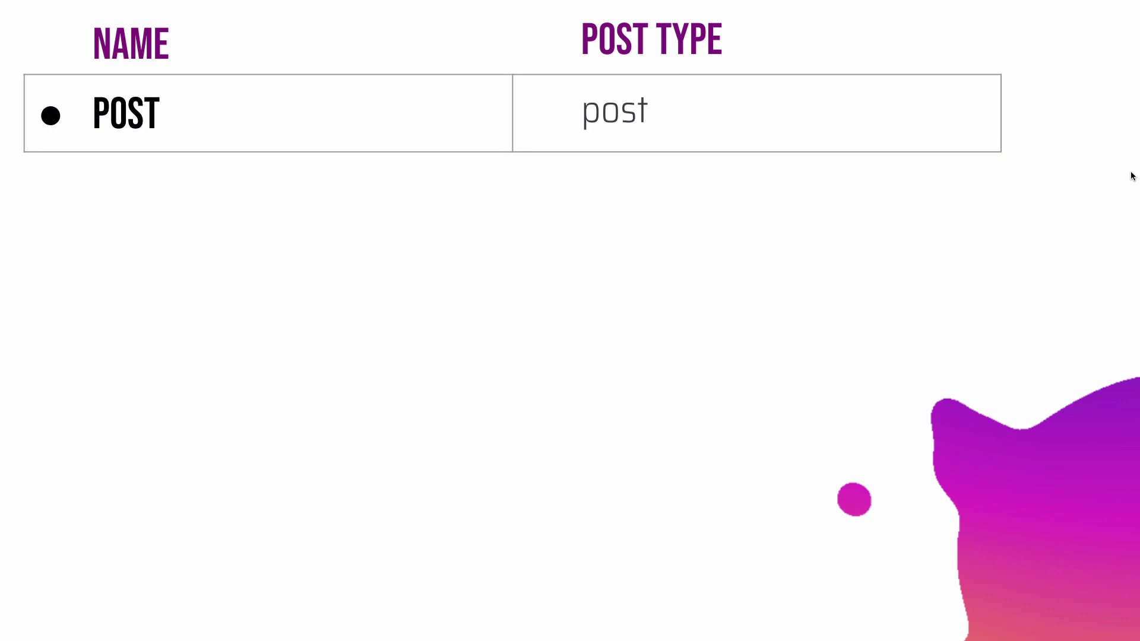
Advance the slideshow so the page row appears below the post row in the post types table.
{"action": "key", "text": "Right"}
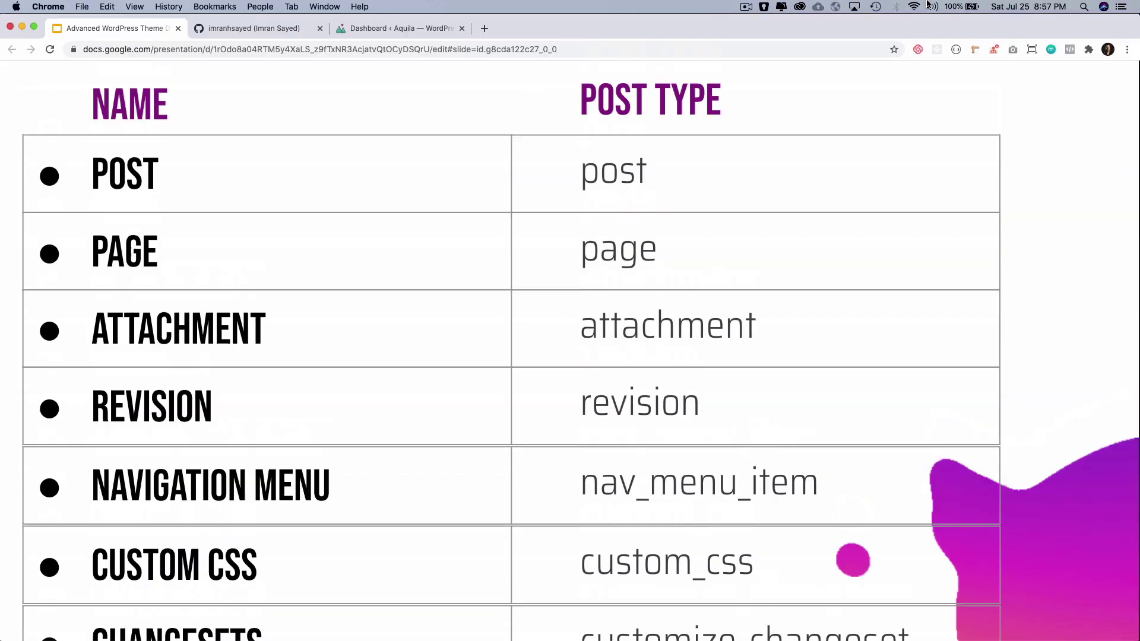
Go to the WordPress dashboard, then Appearance > Menus to view the Header Menu items.
{"action": "left_click", "coordinate": [436, 35]}
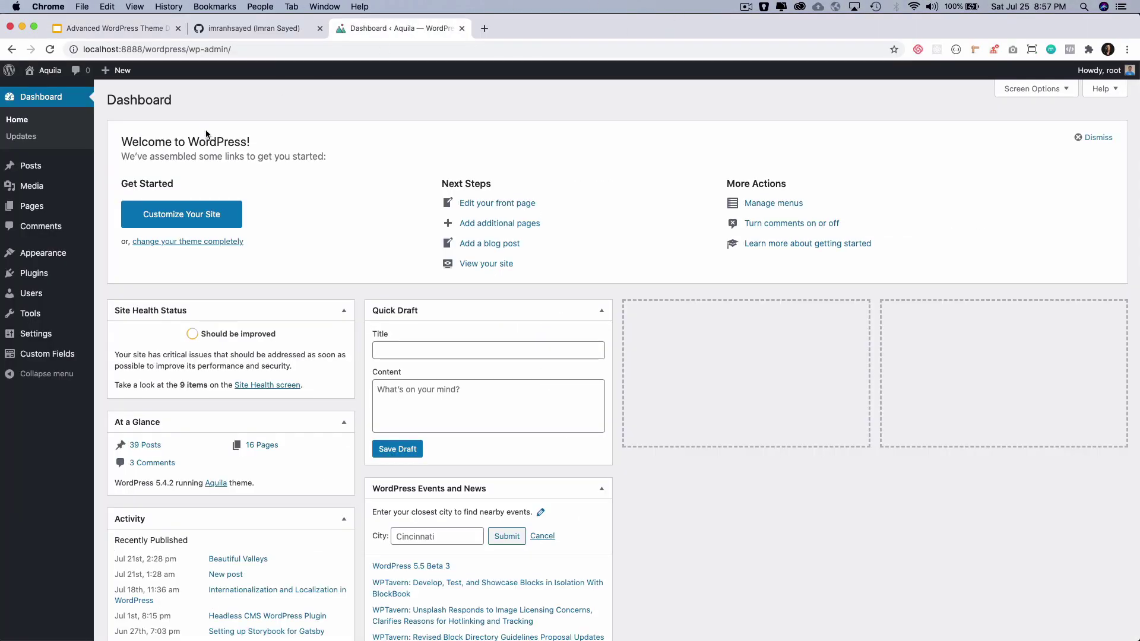
{"action": "mouse_move", "coordinate": [48, 183]}
{"action": "scroll", "coordinate": [47, 179], "scroll_direction": "up", "scroll_amount": 5}
{"action": "scroll", "coordinate": [47, 179], "scroll_direction": "up", "scroll_amount": 2}
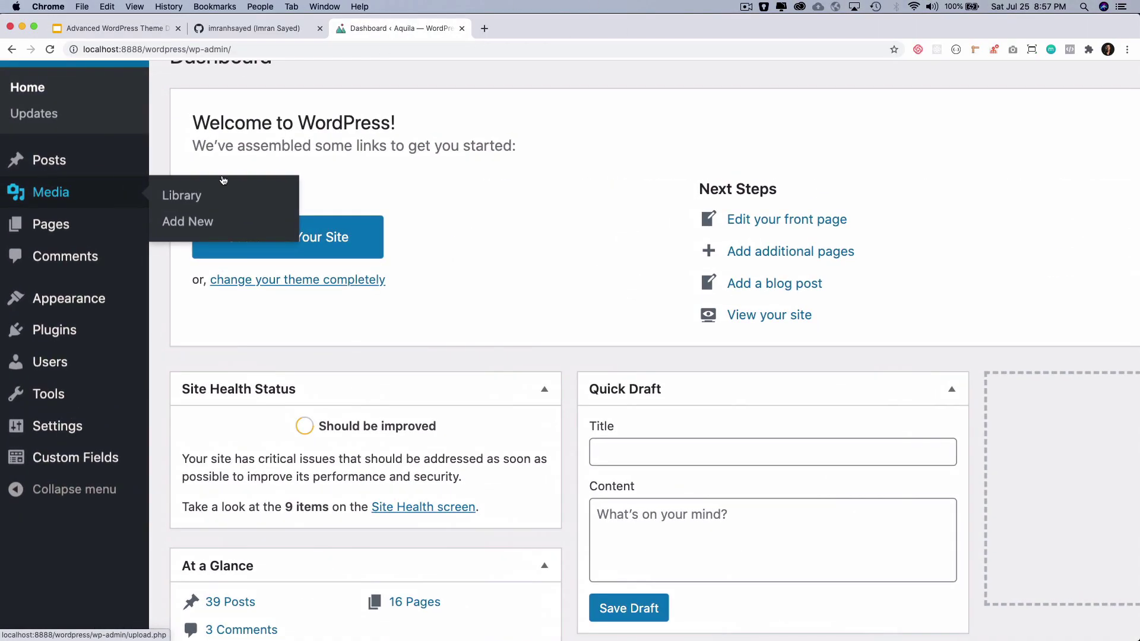
{"action": "mouse_move", "coordinate": [147, 163]}
{"action": "mouse_move", "coordinate": [68, 237]}
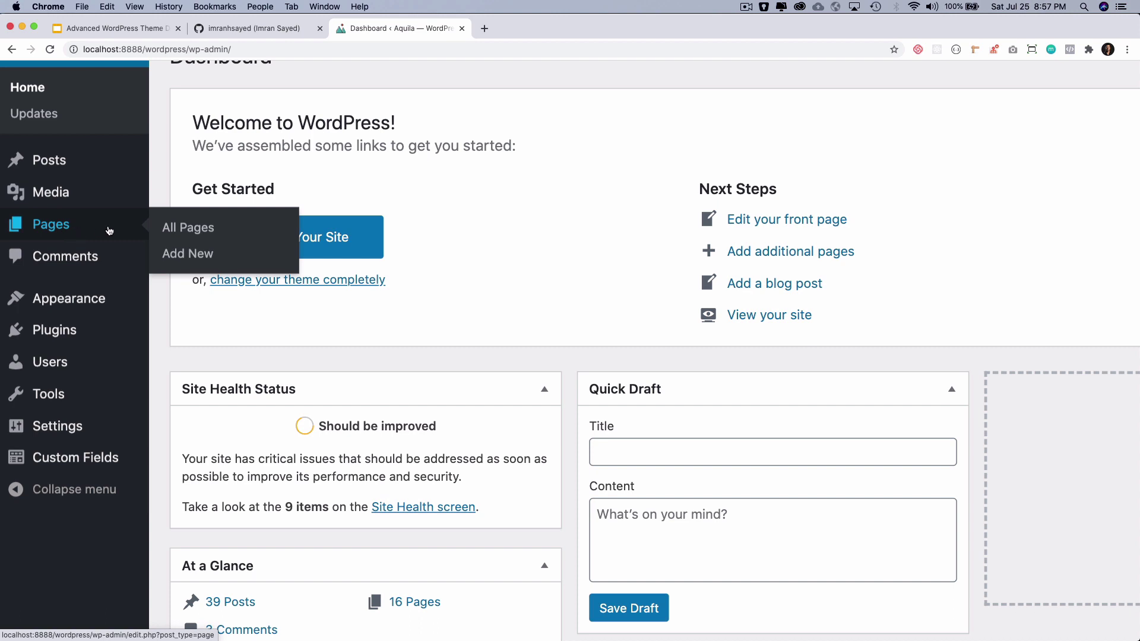
{"action": "mouse_move", "coordinate": [77, 165]}
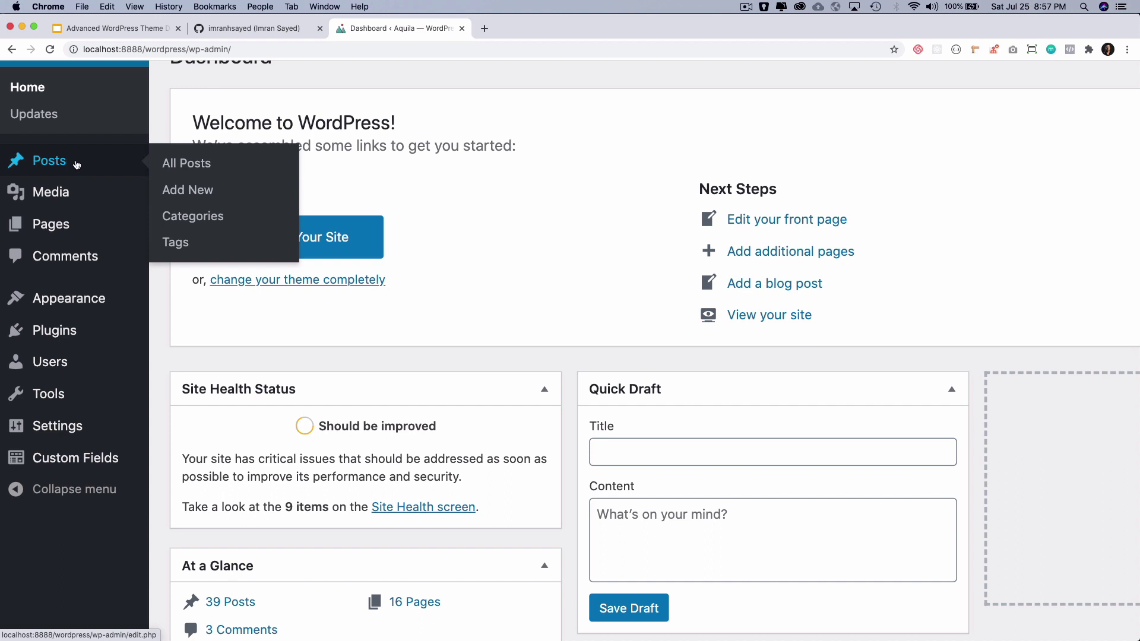
{"action": "mouse_move", "coordinate": [86, 304]}
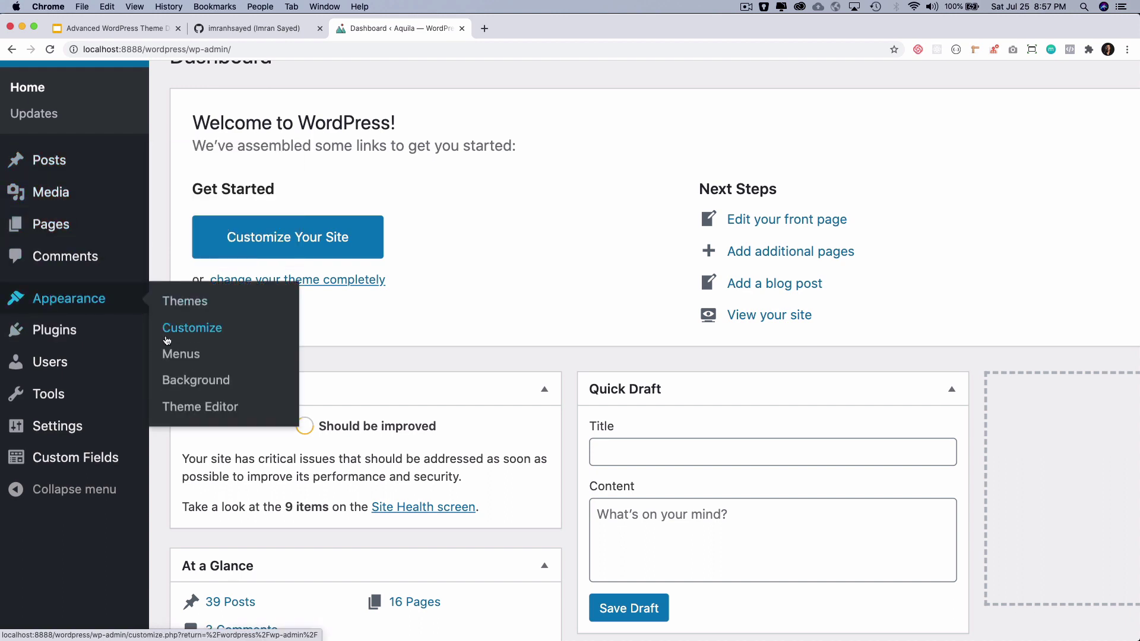
{"action": "left_click", "coordinate": [184, 354]}
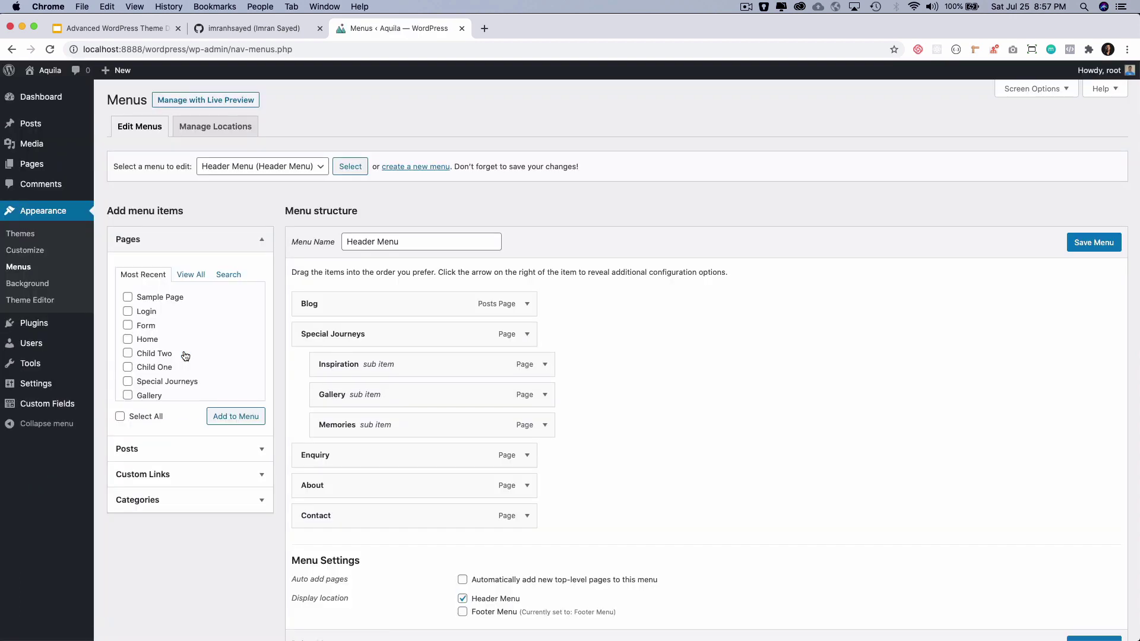
Open the Aquila theme Customizer's Additional CSS section with the cursor in its empty editor.
{"action": "left_click", "coordinate": [30, 250]}
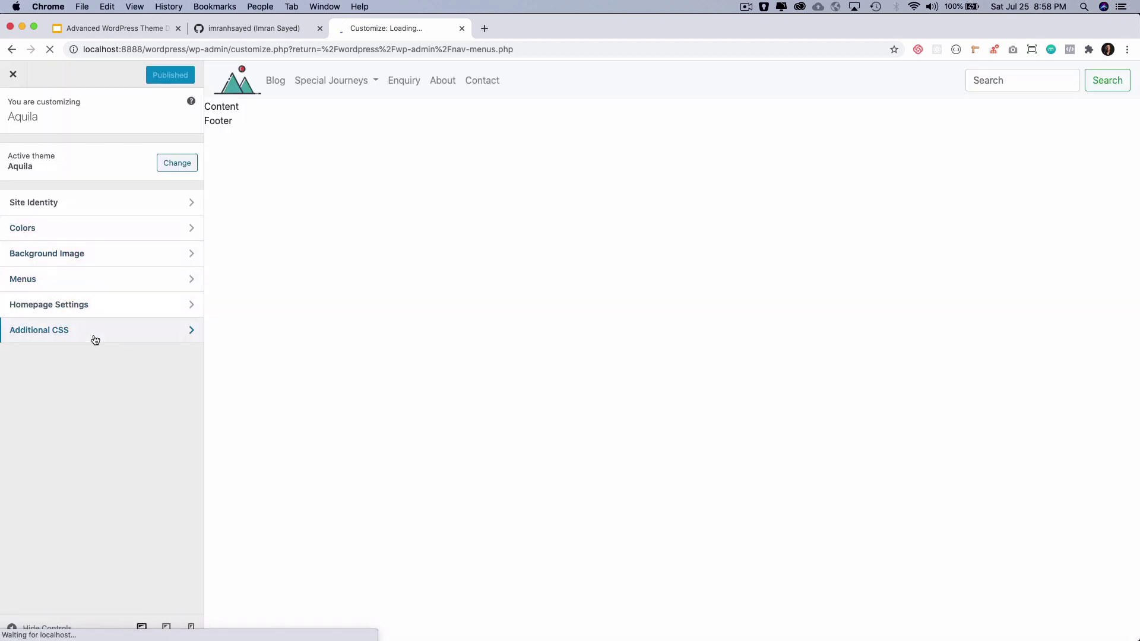
{"action": "left_click", "coordinate": [94, 336]}
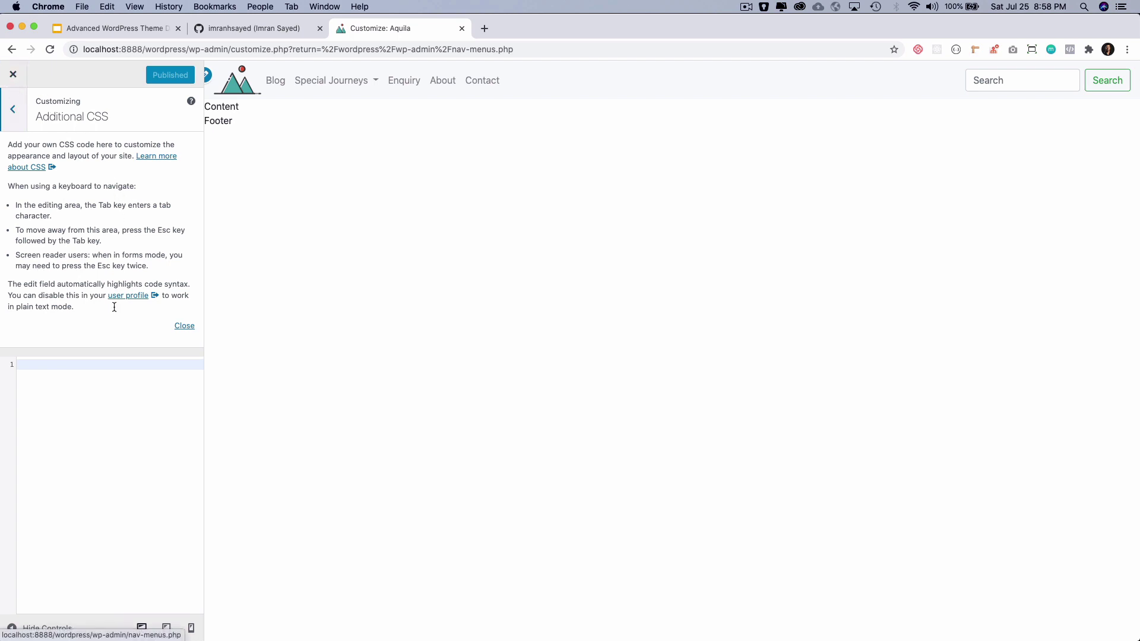
{"action": "left_click", "coordinate": [120, 364]}
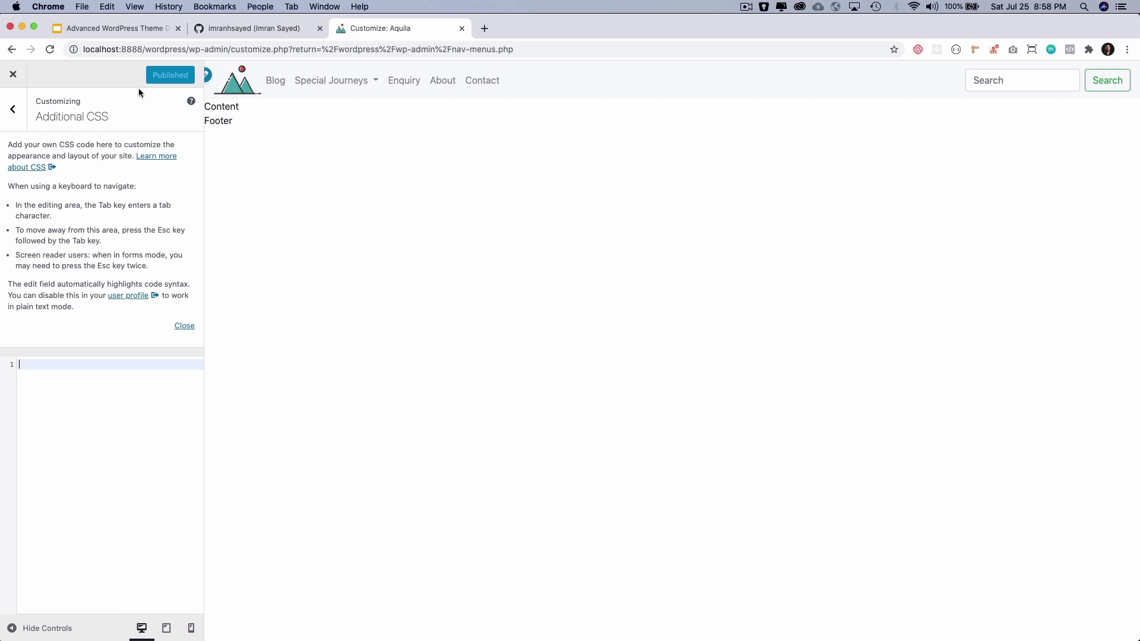
Load localhost:8888/phpmyadmin in a new Chrome tab.
{"action": "left_click", "coordinate": [492, 28]}
{"action": "type", "text": "localhost:8080"}
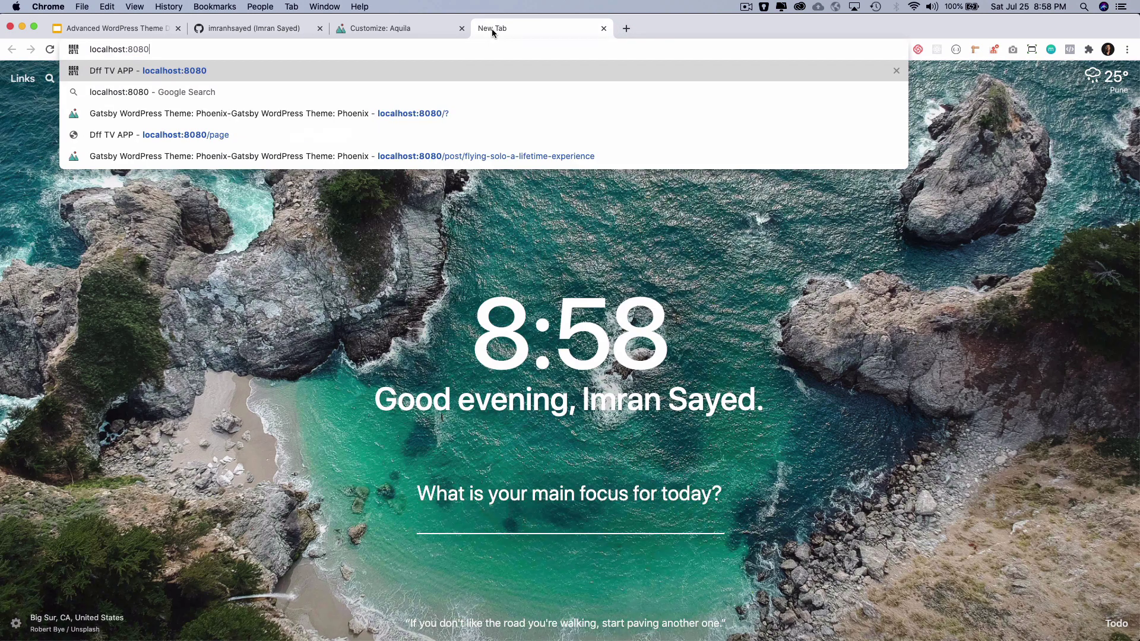
{"action": "key", "text": "alt+shift+Left"}
{"action": "type", "text": "8"}
{"action": "key", "text": "Return"}
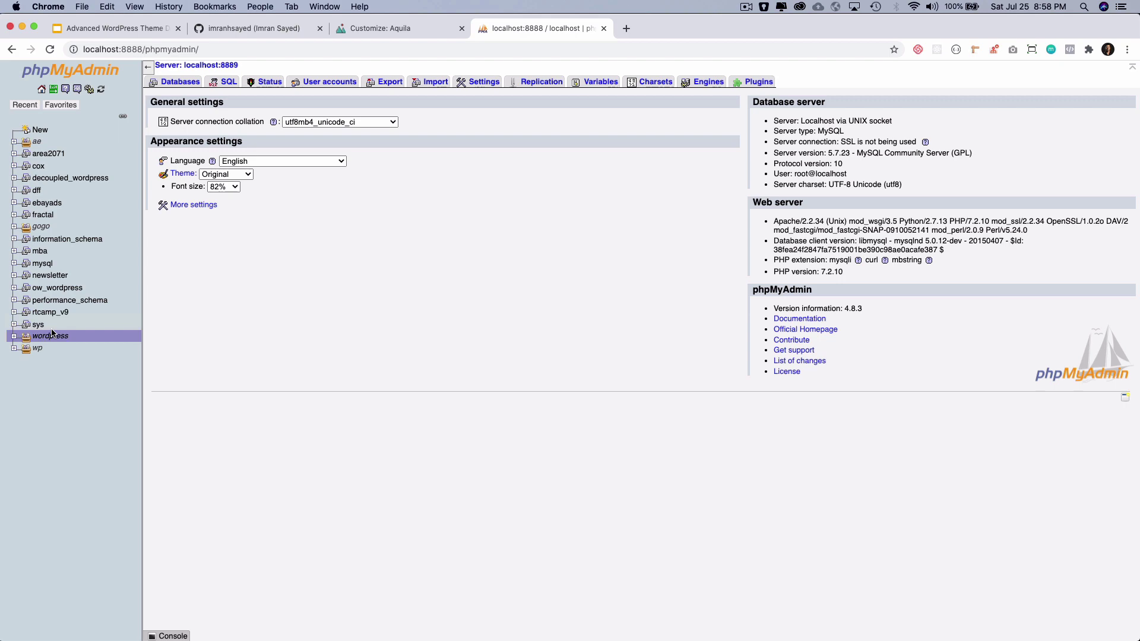
Expand the wordpress database and open the wp_posts table structure.
{"action": "left_click", "coordinate": [13, 336]}
{"action": "left_click", "coordinate": [64, 349]}
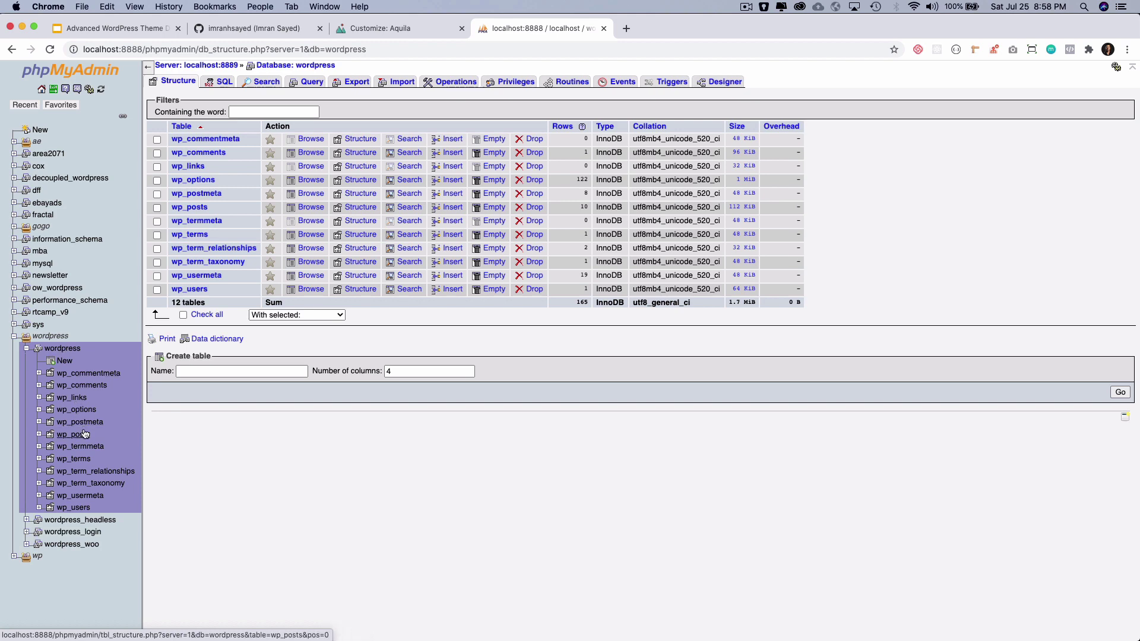
{"action": "scroll", "coordinate": [86, 435], "scroll_direction": "up", "scroll_amount": 5}
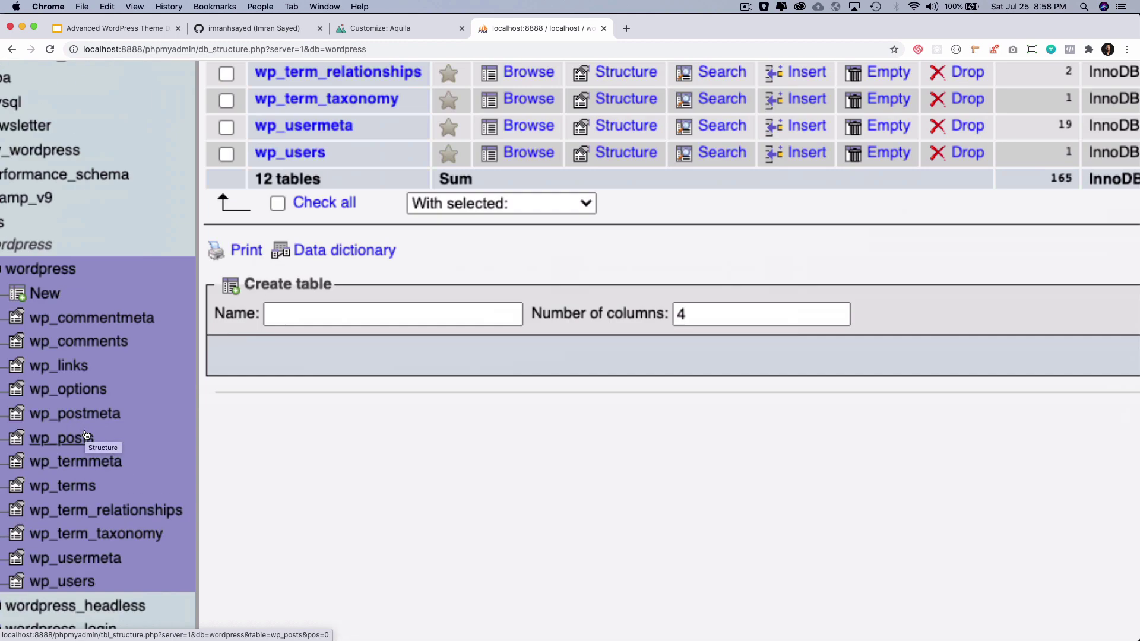
{"action": "scroll", "coordinate": [86, 435], "scroll_direction": "down", "scroll_amount": 3}
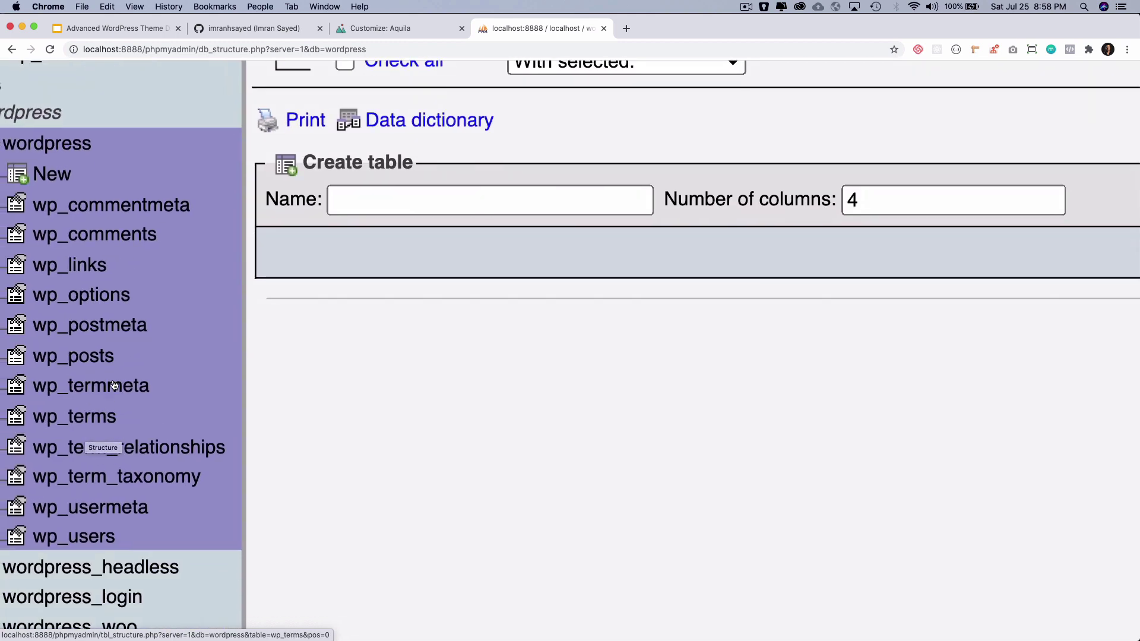
{"action": "left_click", "coordinate": [101, 357]}
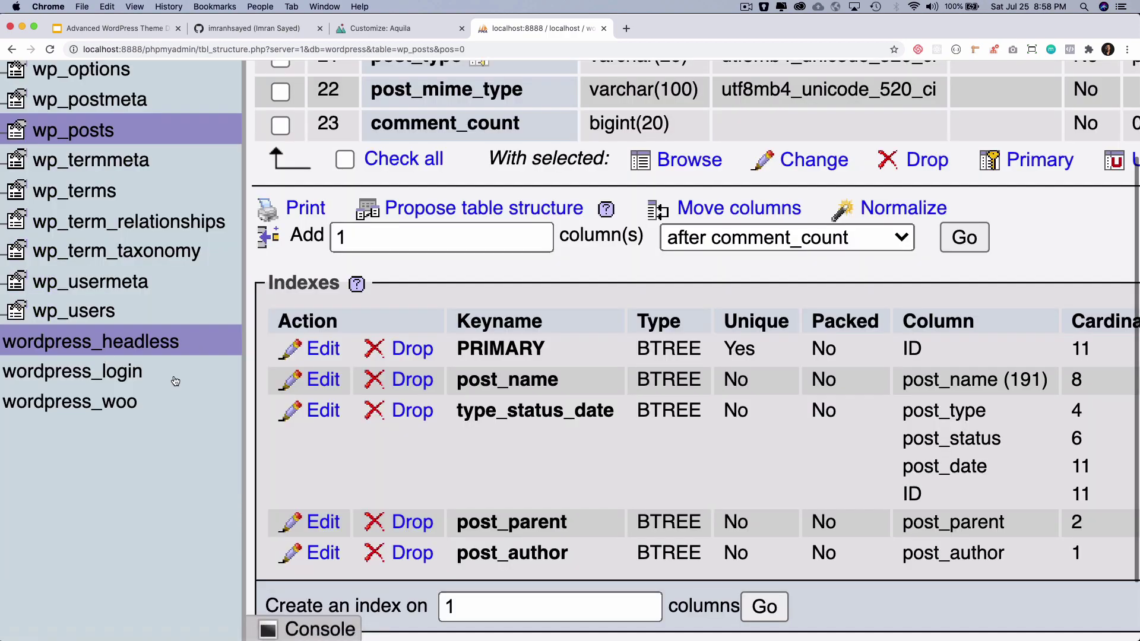
{"action": "scroll", "coordinate": [173, 377], "scroll_direction": "down", "scroll_amount": 5}
{"action": "scroll", "coordinate": [556, 353], "scroll_direction": "up", "scroll_amount": 4}
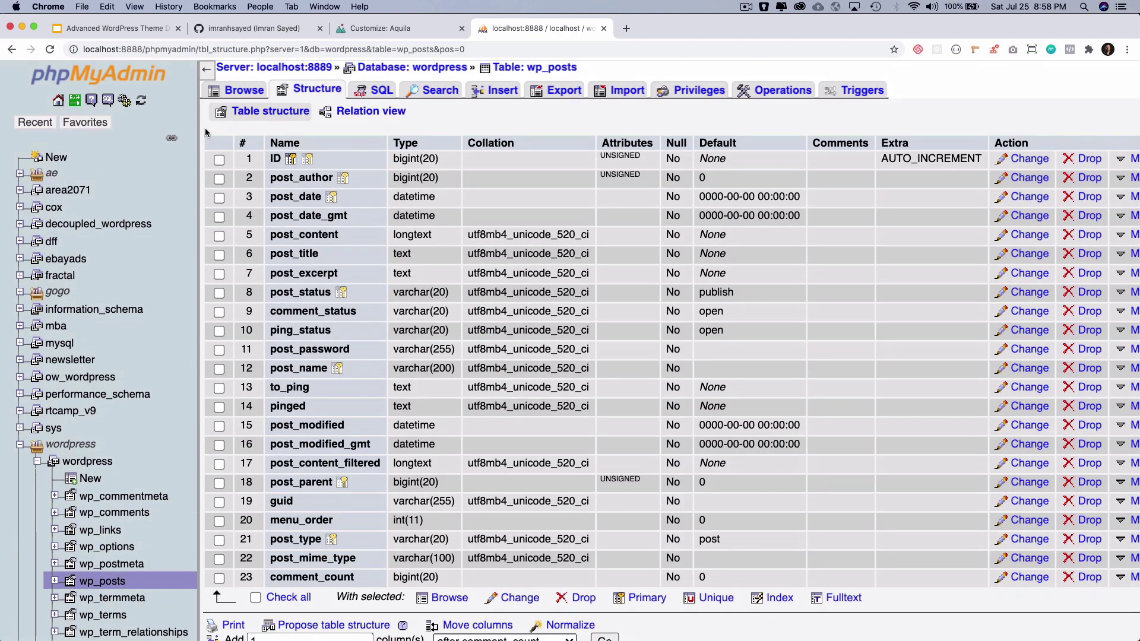
Browse the wp_posts rows, scroll to the post_type column, and zoom out to see the whole table.
{"action": "left_click", "coordinate": [232, 89]}
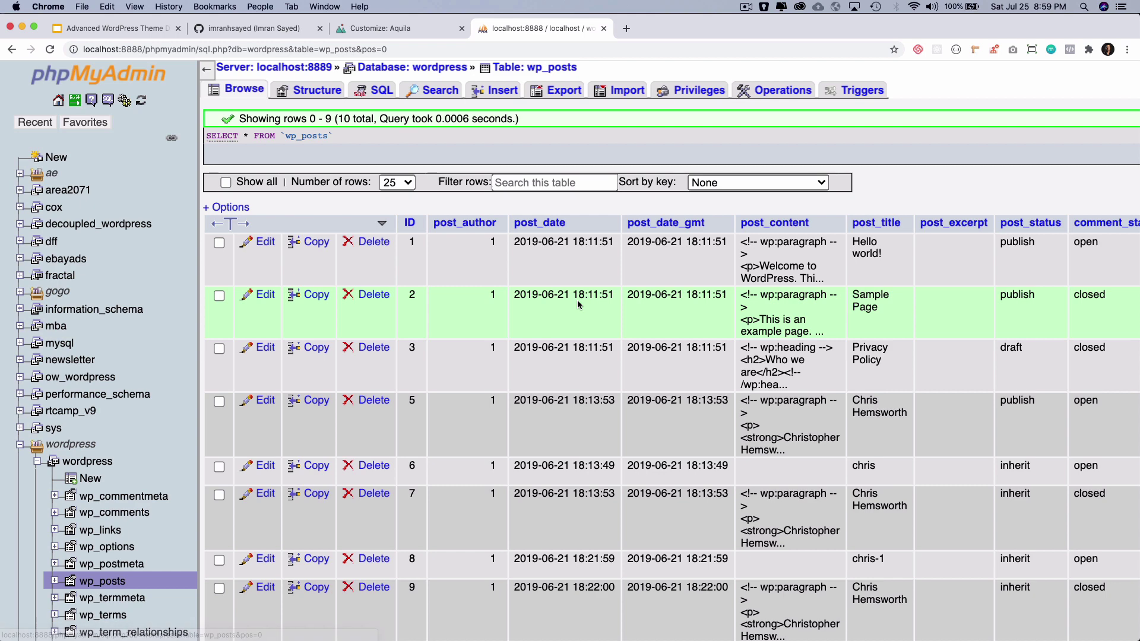
{"action": "scroll", "coordinate": [578, 301], "scroll_direction": "up", "scroll_amount": 5}
{"action": "scroll", "coordinate": [577, 301], "scroll_direction": "right", "scroll_amount": 10}
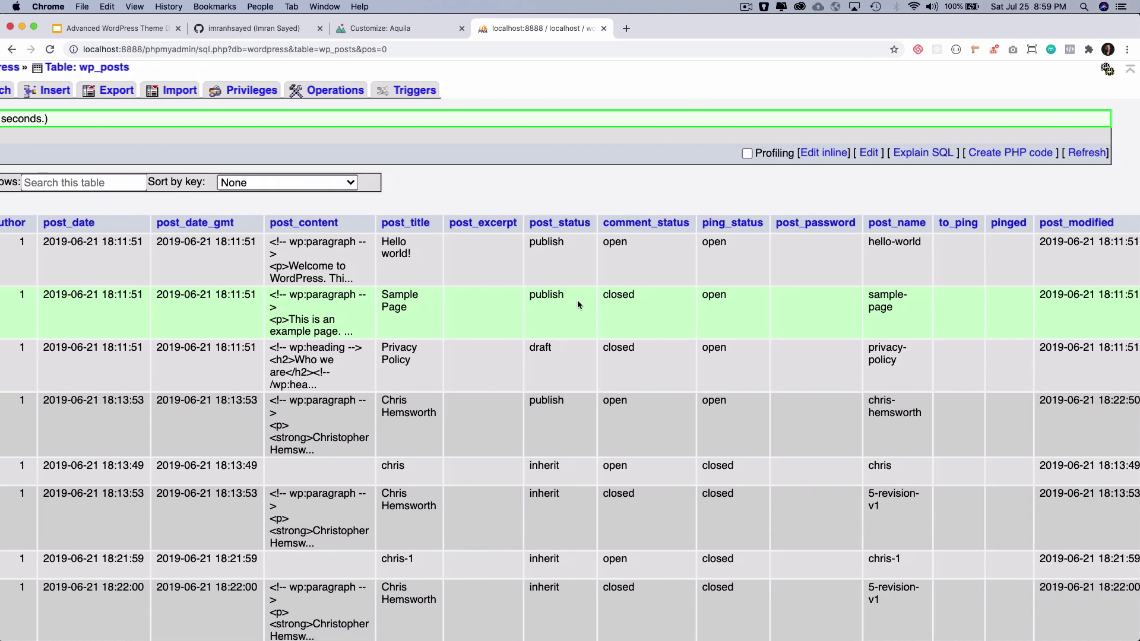
{"action": "scroll", "coordinate": [578, 300], "scroll_direction": "right", "scroll_amount": 20}
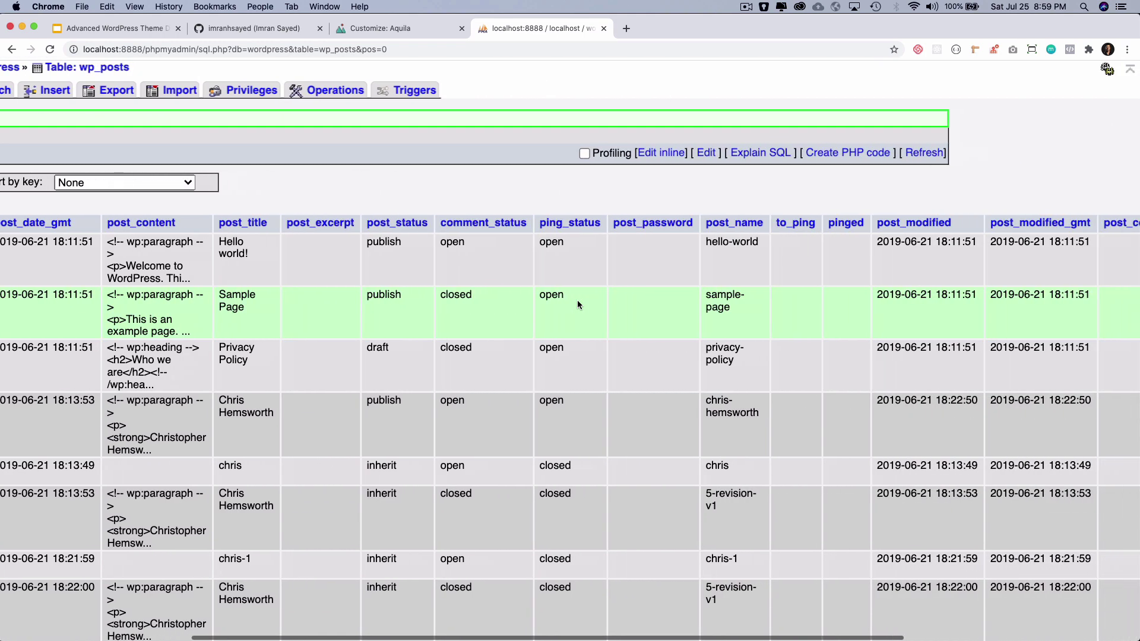
{"action": "scroll", "coordinate": [577, 300], "scroll_direction": "right", "scroll_amount": 1}
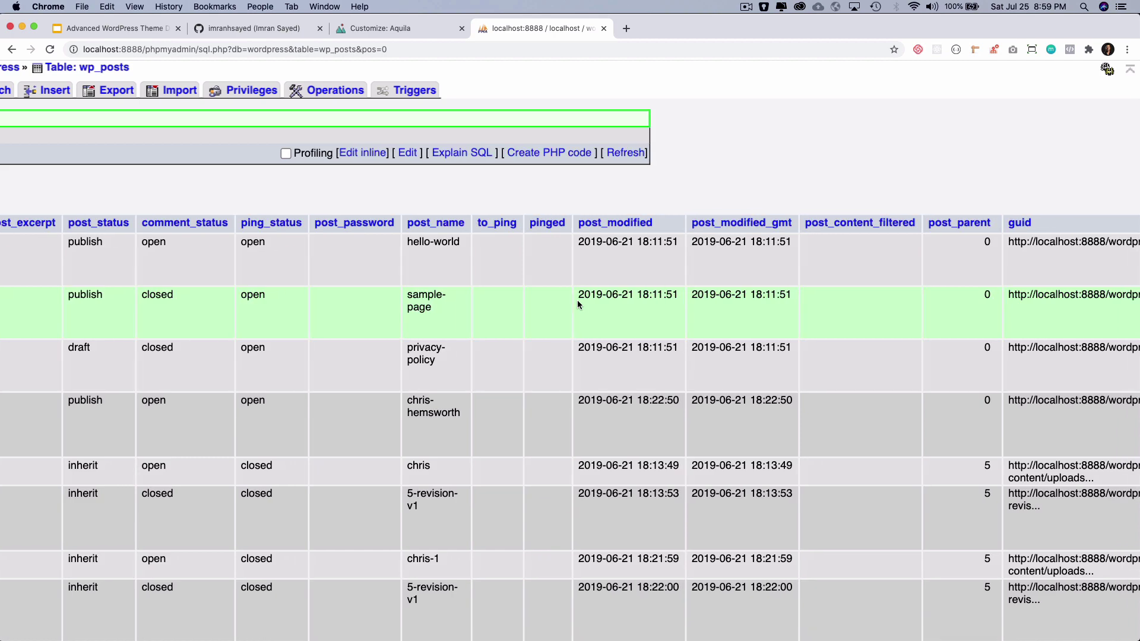
{"action": "scroll", "coordinate": [577, 301], "scroll_direction": "right", "scroll_amount": 20}
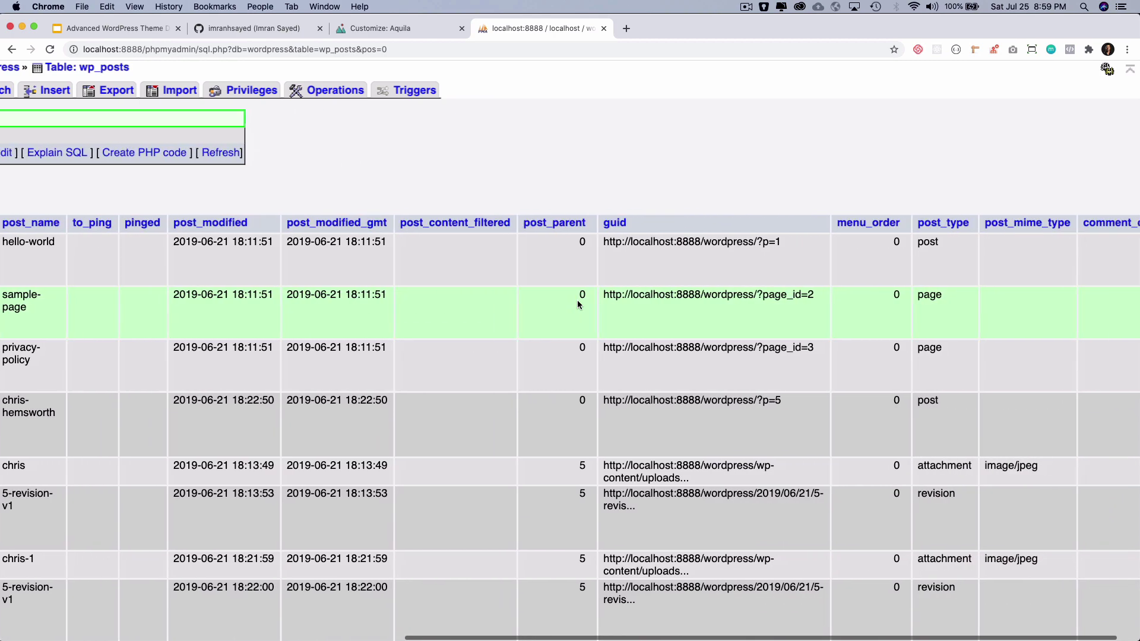
{"action": "scroll", "coordinate": [811, 300], "scroll_direction": "up", "scroll_amount": 3, "text": "ctrl"}
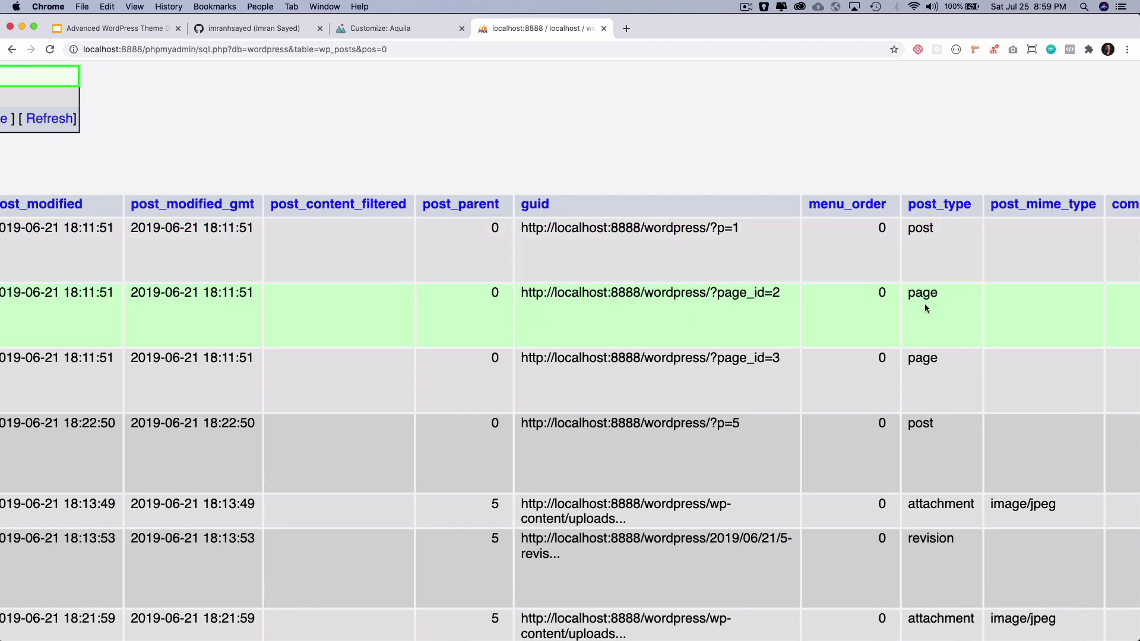
{"action": "scroll", "coordinate": [936, 397], "scroll_direction": "down", "scroll_amount": 3}
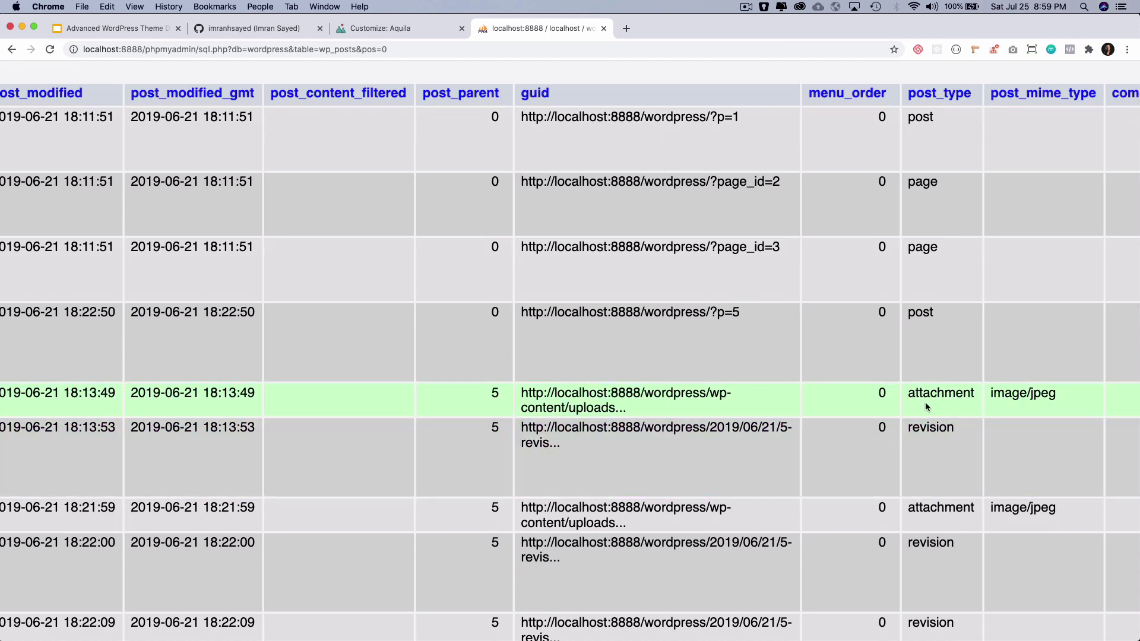
{"action": "scroll", "coordinate": [935, 402], "scroll_direction": "down", "scroll_amount": 1}
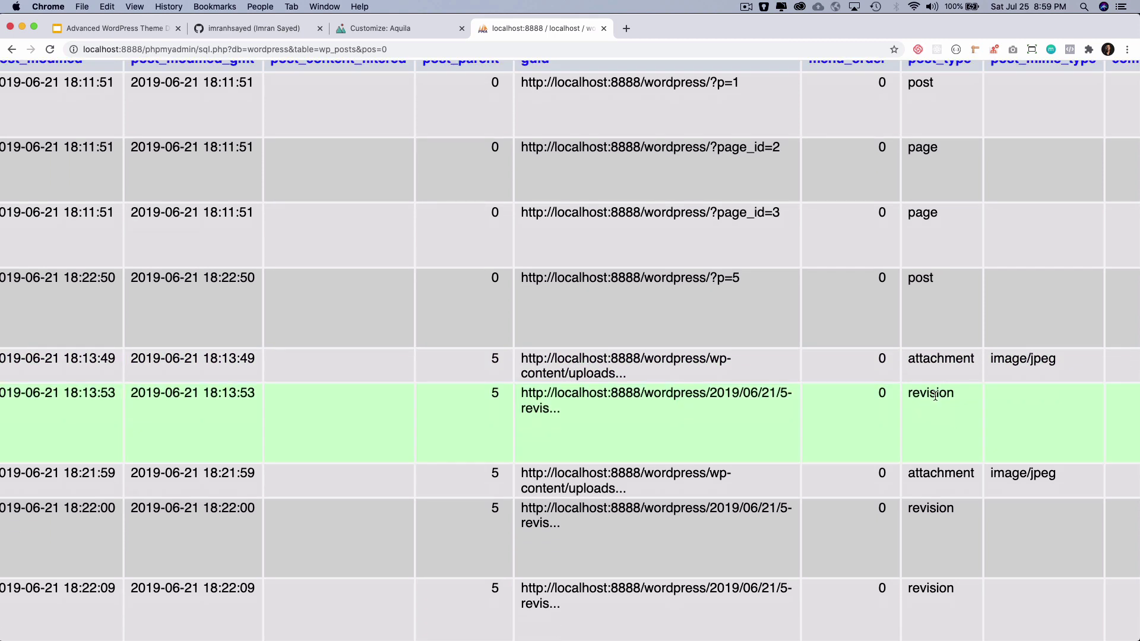
{"action": "scroll", "coordinate": [951, 455], "scroll_direction": "down", "scroll_amount": 6}
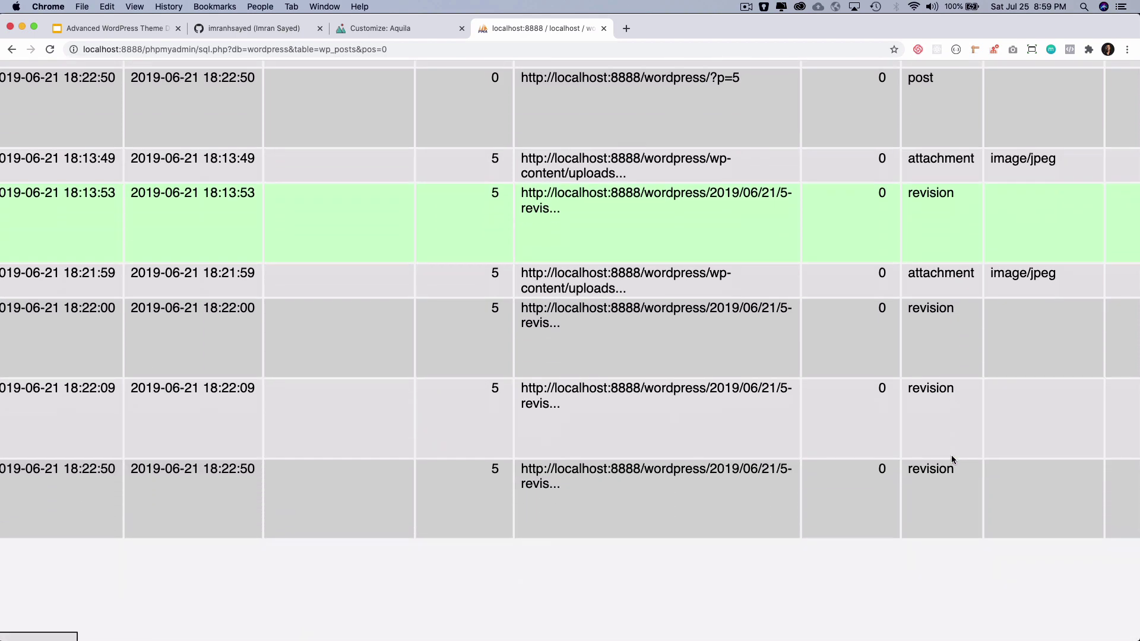
{"action": "key", "text": "super+minus"}
{"action": "key", "text": "super+minus"}
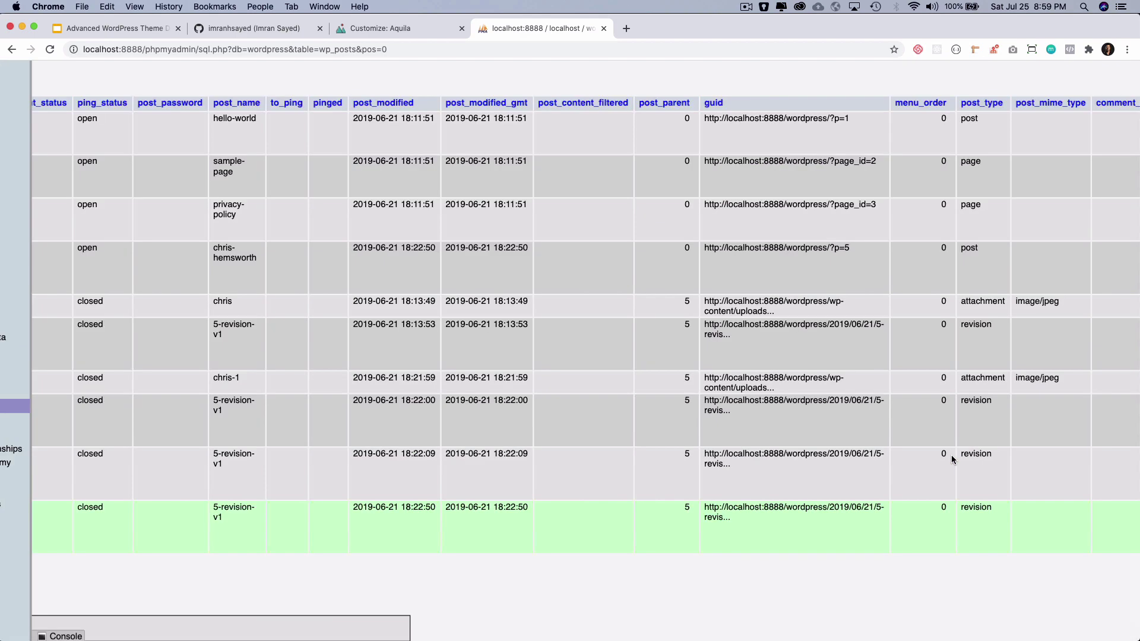
{"action": "key", "text": "super+minus"}
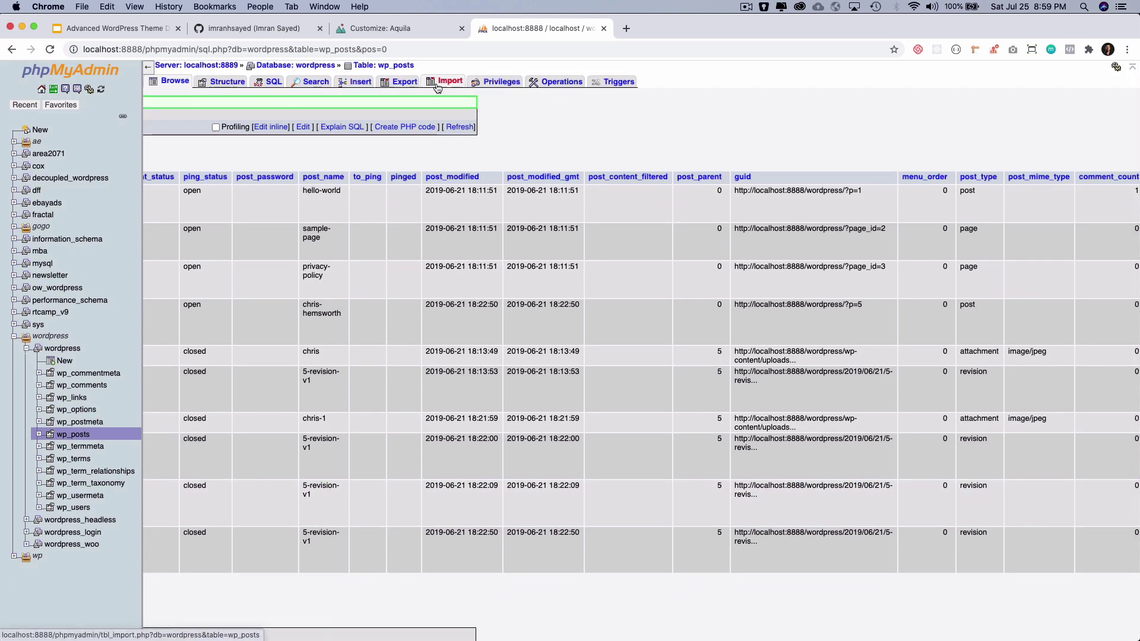
On the wp_posts Search form, enter nav_menu_item as the post_type value.
{"action": "left_click", "coordinate": [311, 82]}
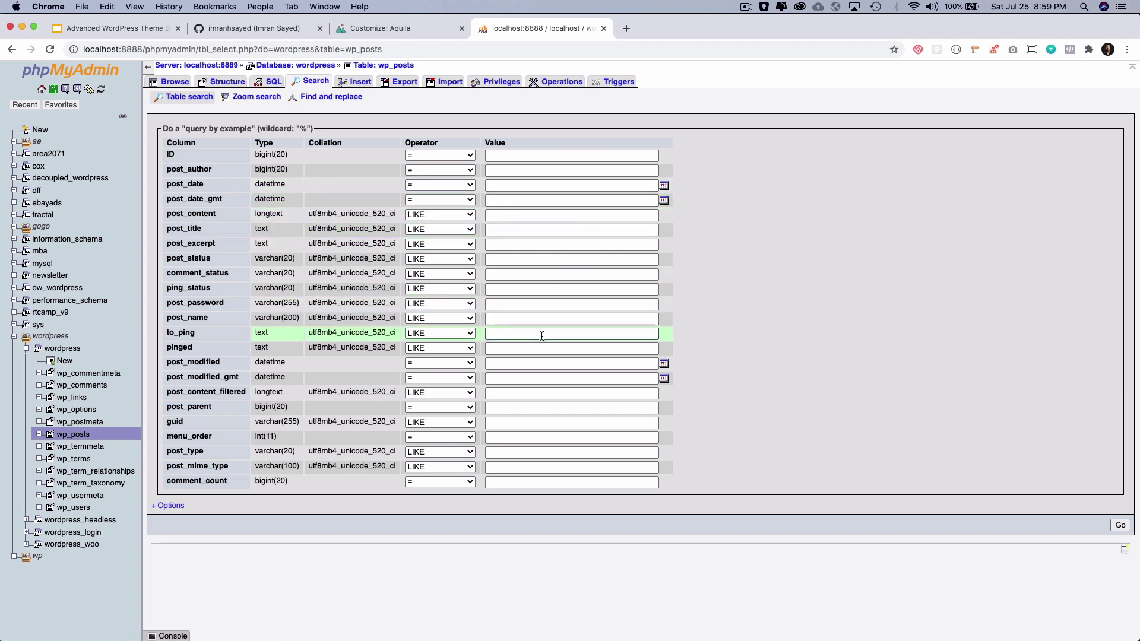
{"action": "scroll", "coordinate": [541, 337], "scroll_direction": "up", "scroll_amount": 5}
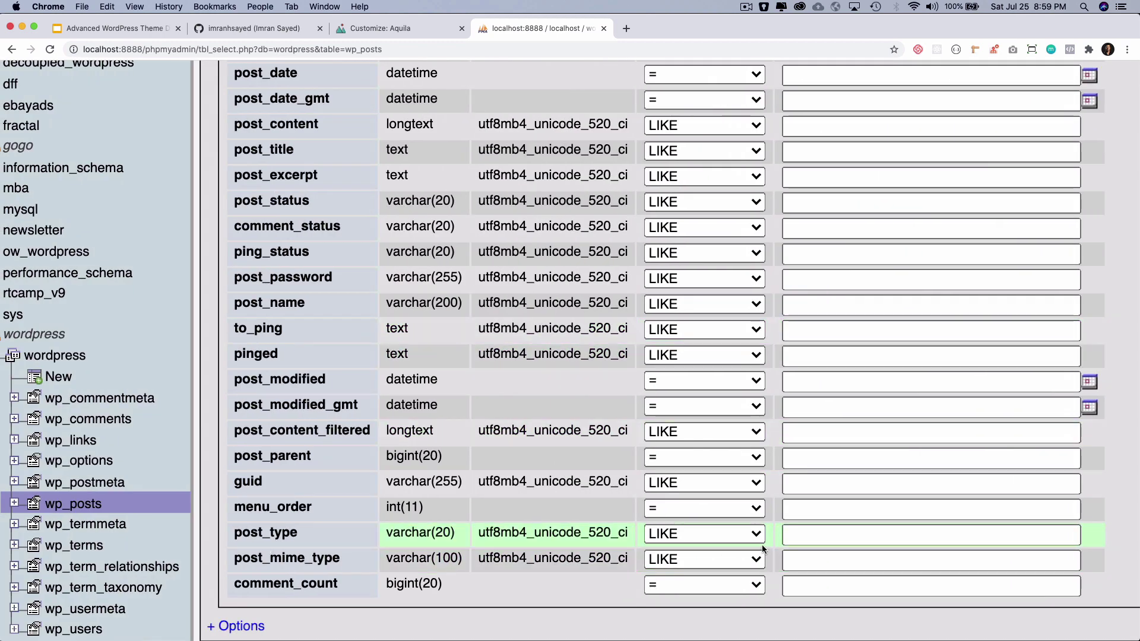
{"action": "left_click", "coordinate": [853, 542]}
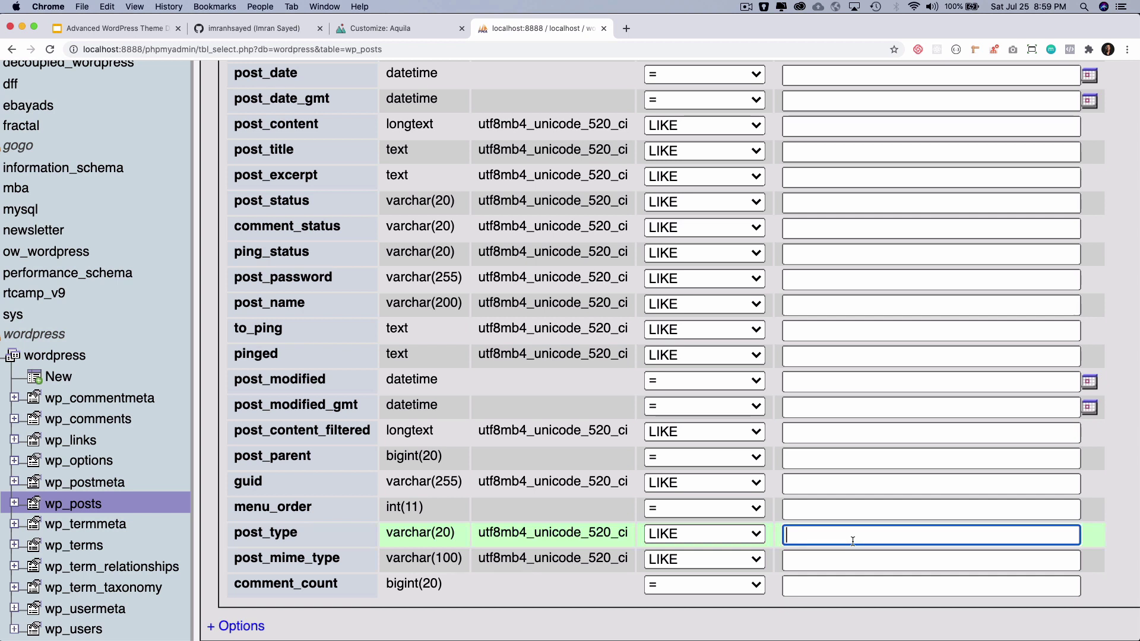
{"action": "type", "text": "nav_menu_item"}
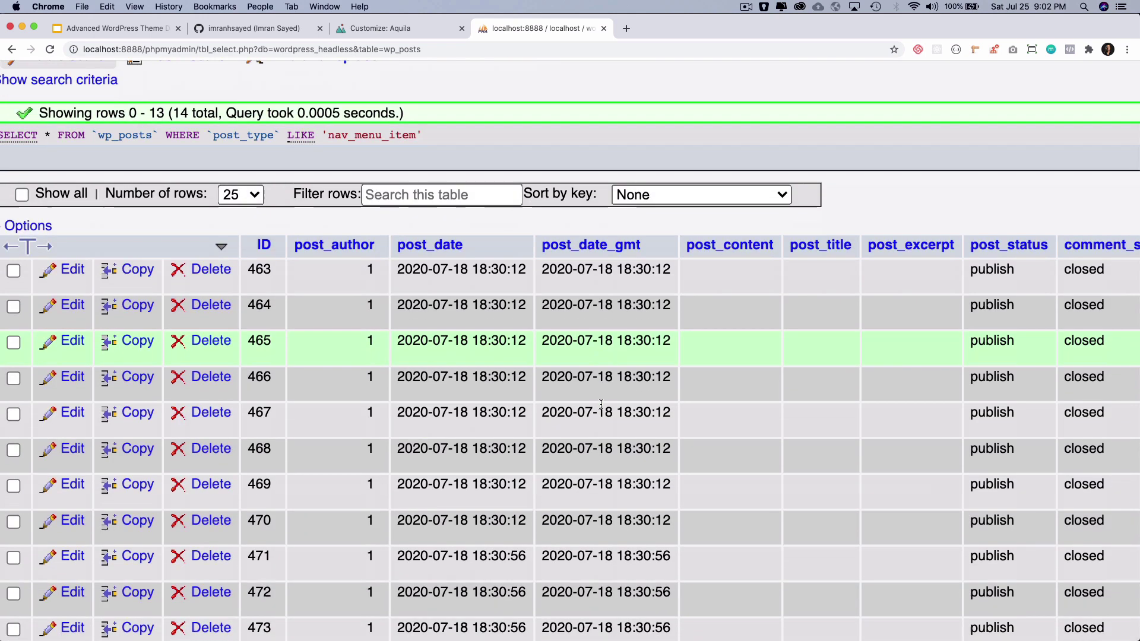
Scroll the results to inspect menu_order and post_type for nav_menu_item rows 463–476.
{"action": "scroll", "coordinate": [602, 411], "scroll_direction": "down", "scroll_amount": 4}
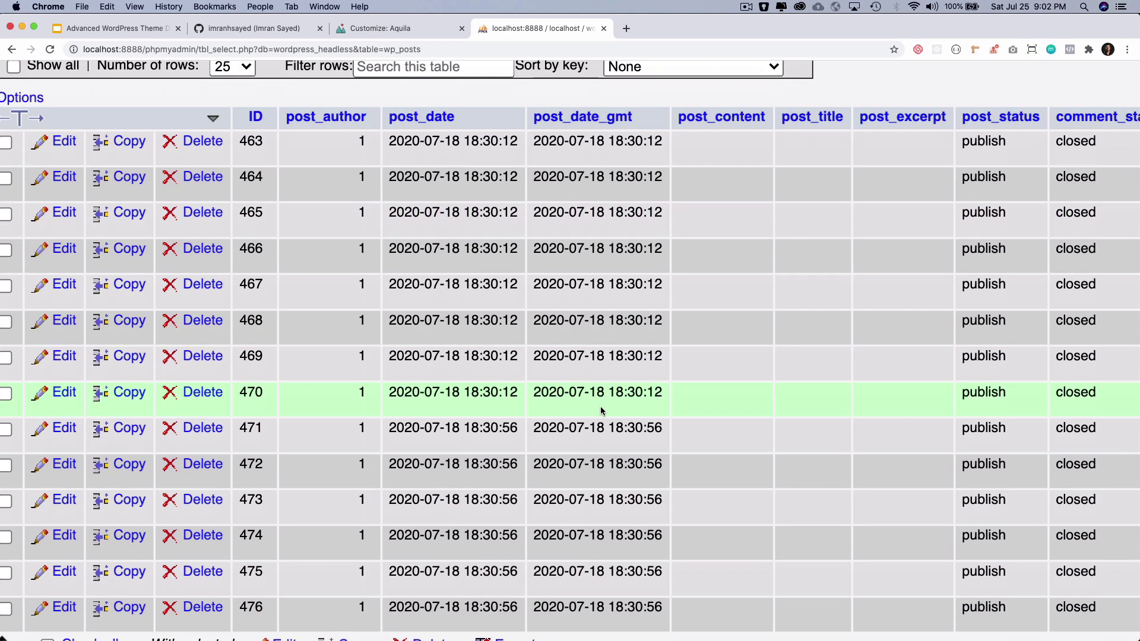
{"action": "scroll", "coordinate": [602, 411], "scroll_direction": "right", "scroll_amount": 15}
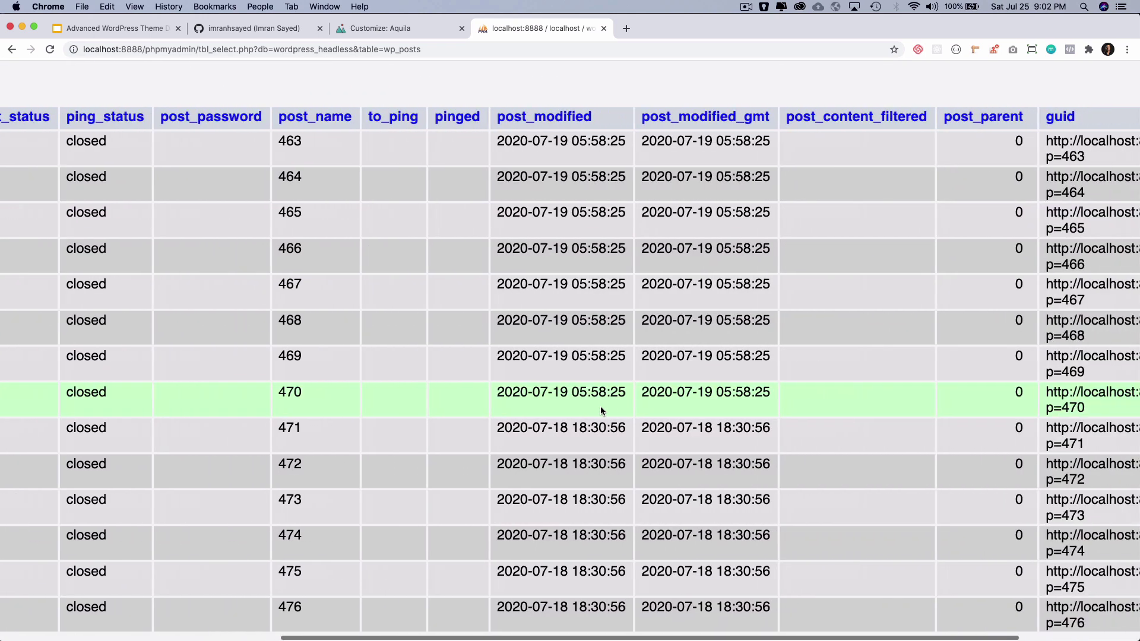
{"action": "scroll", "coordinate": [600, 406], "scroll_direction": "down", "scroll_amount": 3}
{"action": "scroll", "coordinate": [601, 406], "scroll_direction": "right", "scroll_amount": 6}
{"action": "scroll", "coordinate": [600, 406], "scroll_direction": "up", "scroll_amount": 2}
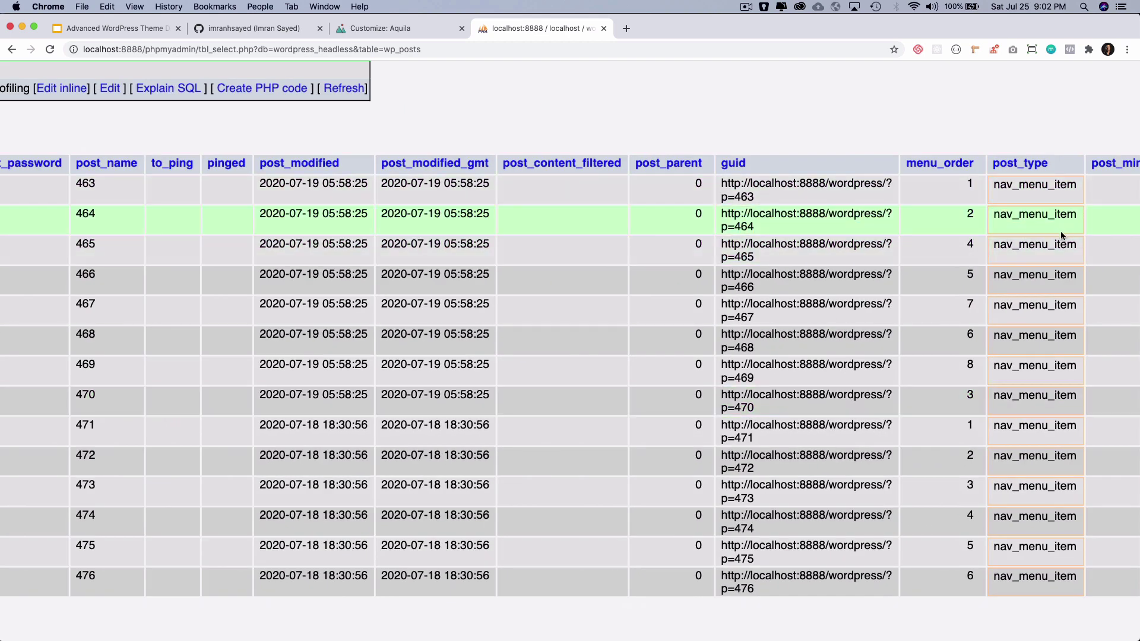
{"action": "scroll", "coordinate": [713, 285], "scroll_direction": "left", "scroll_amount": 15}
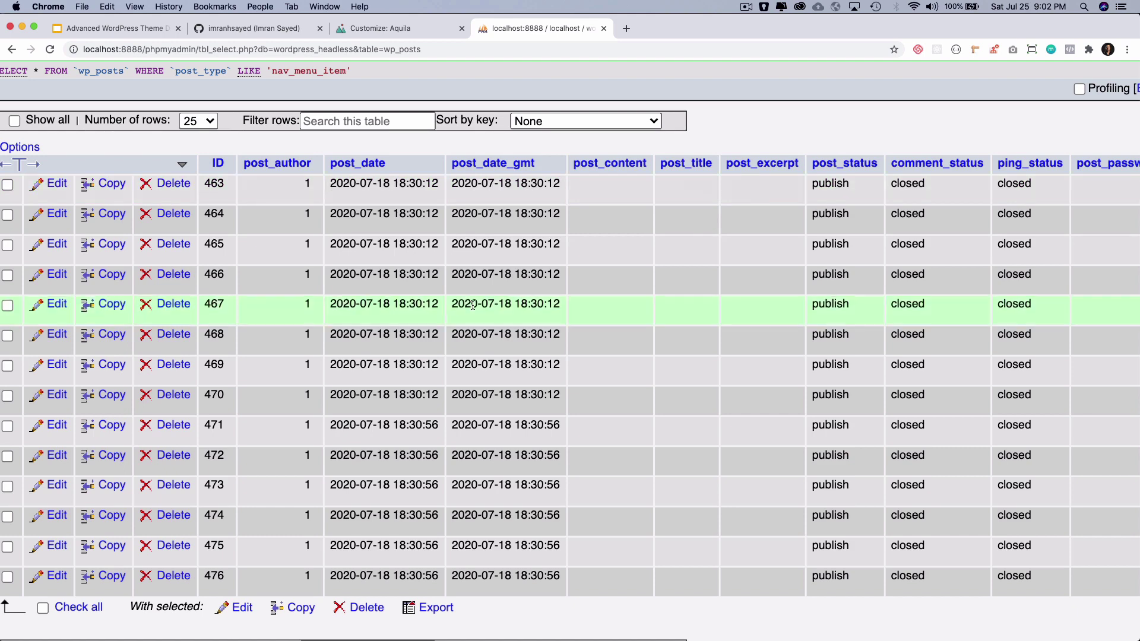
{"action": "scroll", "coordinate": [600, 431], "scroll_direction": "down", "scroll_amount": 5}
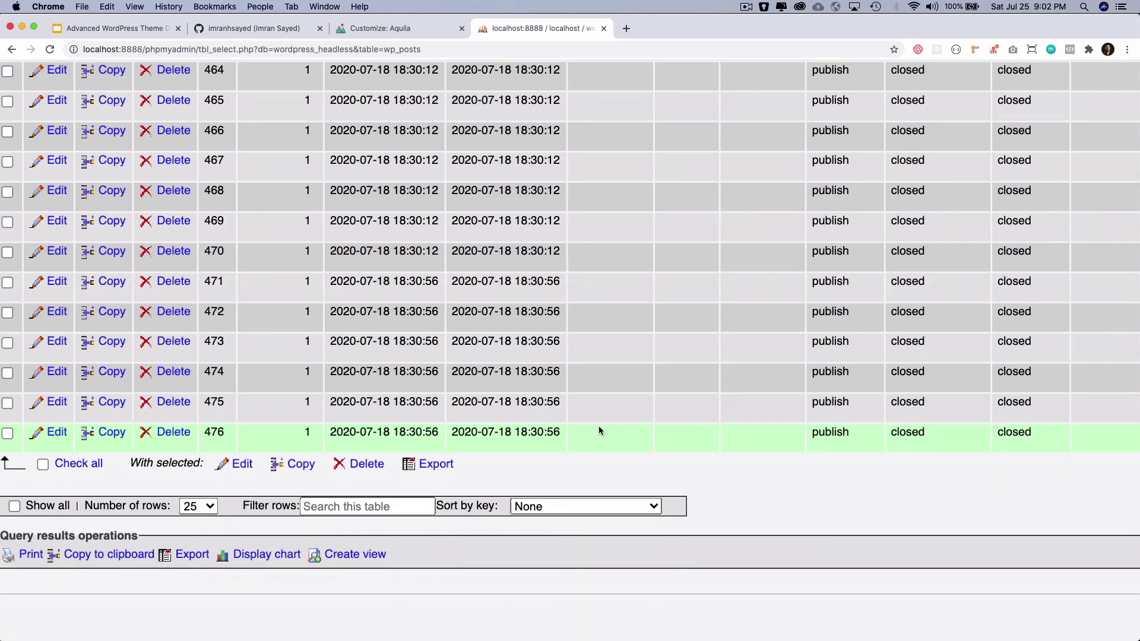
{"action": "scroll", "coordinate": [599, 430], "scroll_direction": "up", "scroll_amount": 4}
{"action": "scroll", "coordinate": [599, 426], "scroll_direction": "up", "scroll_amount": 2}
{"action": "scroll", "coordinate": [599, 426], "scroll_direction": "right", "scroll_amount": 15}
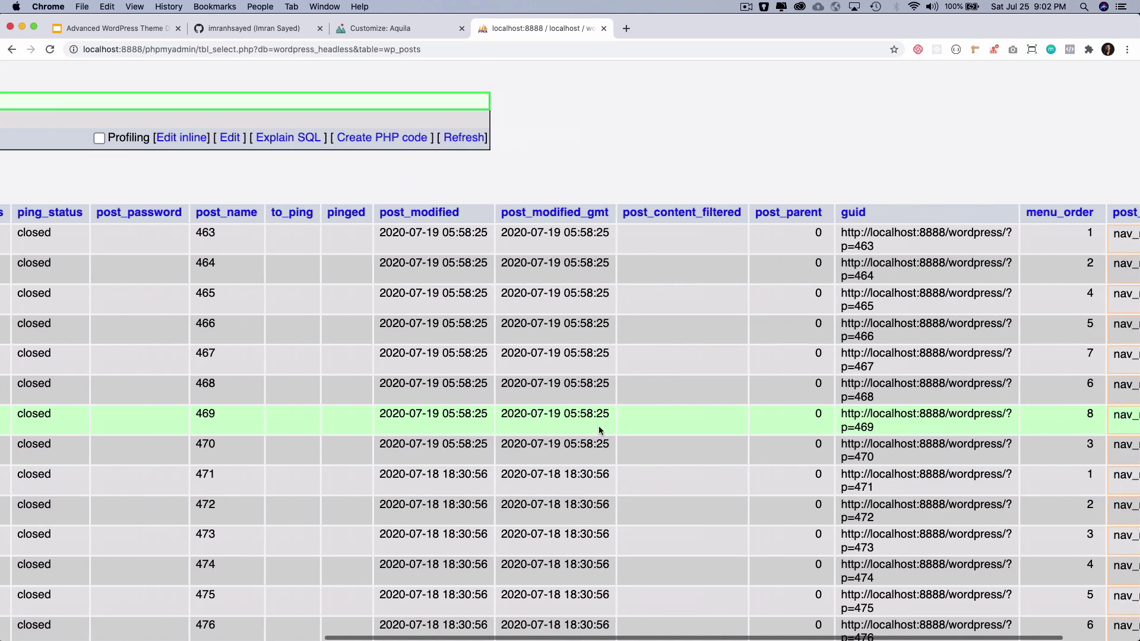
{"action": "scroll", "coordinate": [598, 426], "scroll_direction": "right", "scroll_amount": 5}
{"action": "scroll", "coordinate": [668, 341], "scroll_direction": "down", "scroll_amount": 5}
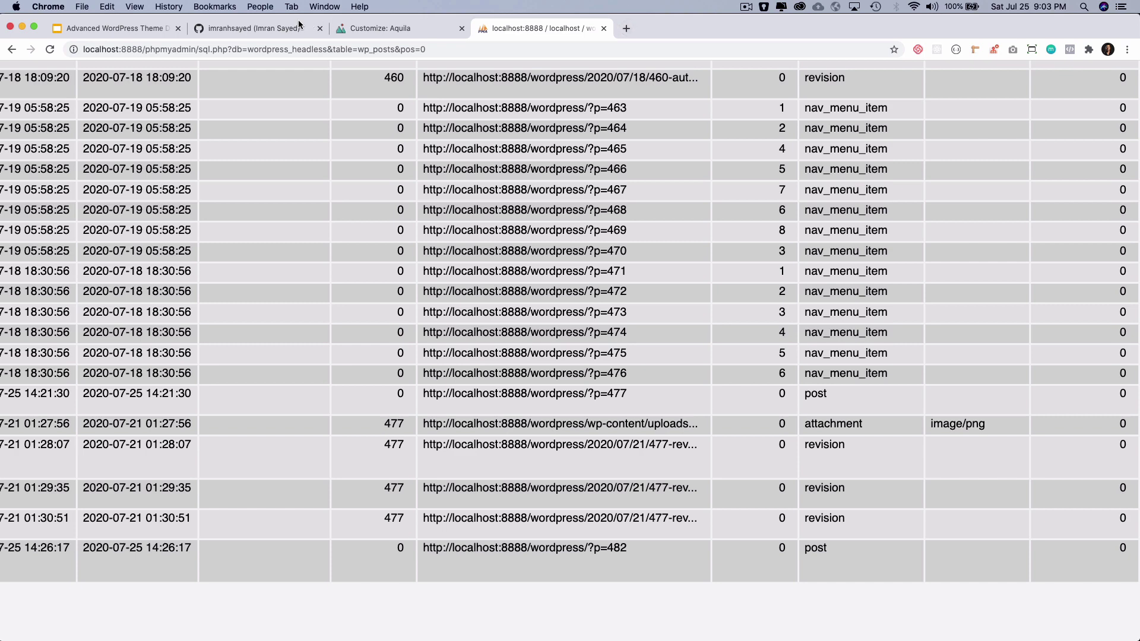
Switch to the GitHub profile tab and scroll through its overview.
{"action": "left_click", "coordinate": [272, 28]}
{"action": "scroll", "coordinate": [554, 486], "scroll_direction": "down", "scroll_amount": 1}
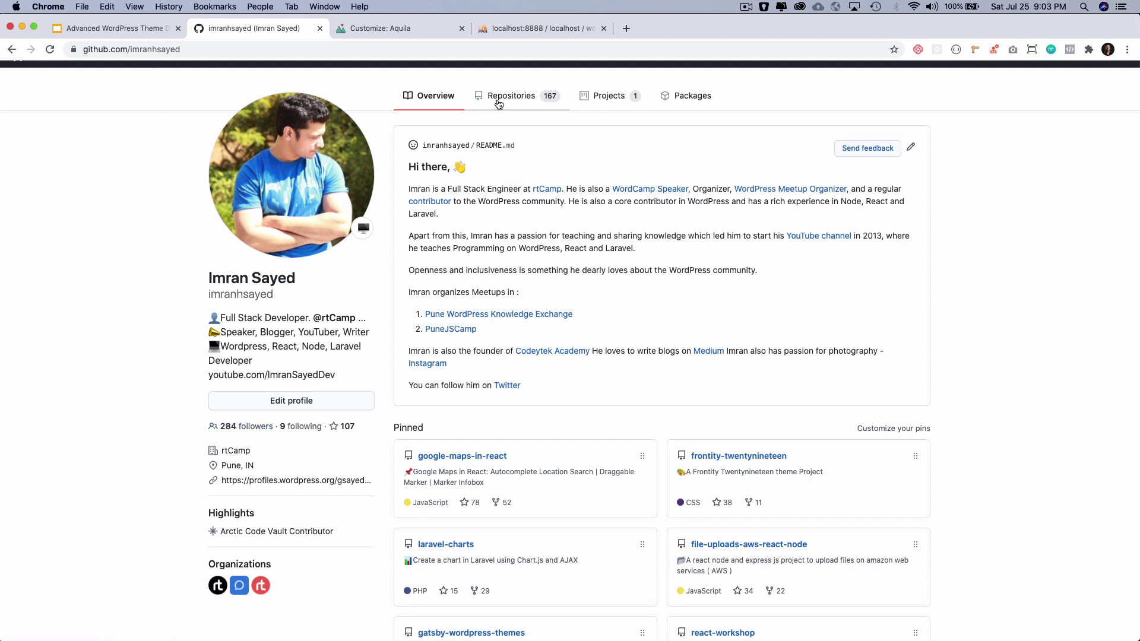
Open the aquila repository from the profile's Repositories tab.
{"action": "left_click", "coordinate": [523, 102]}
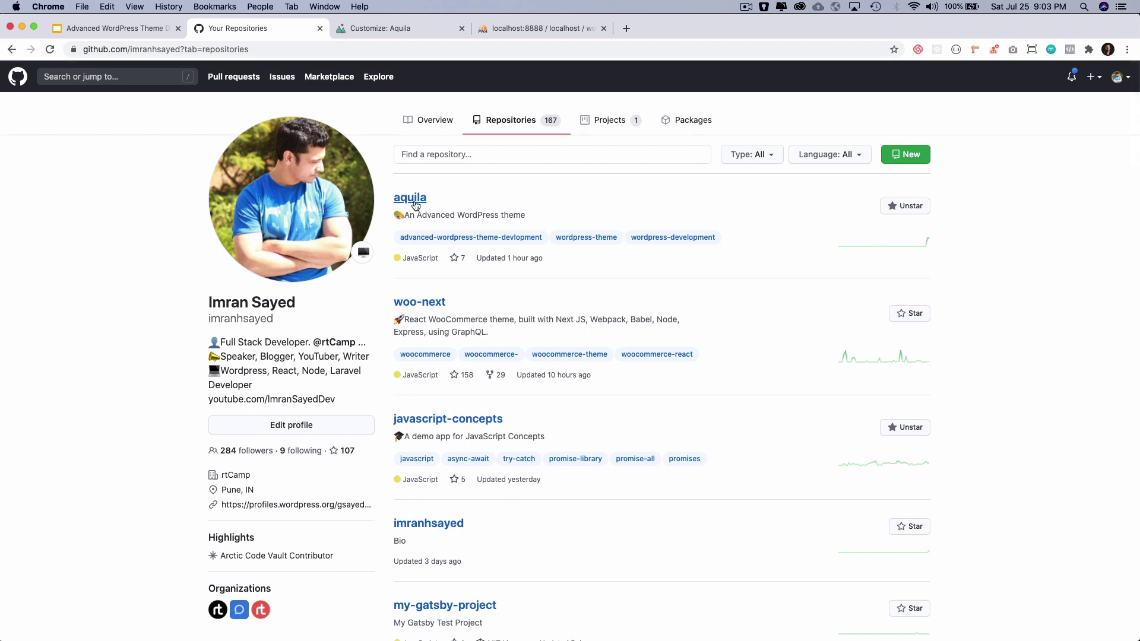
{"action": "left_click", "coordinate": [415, 201]}
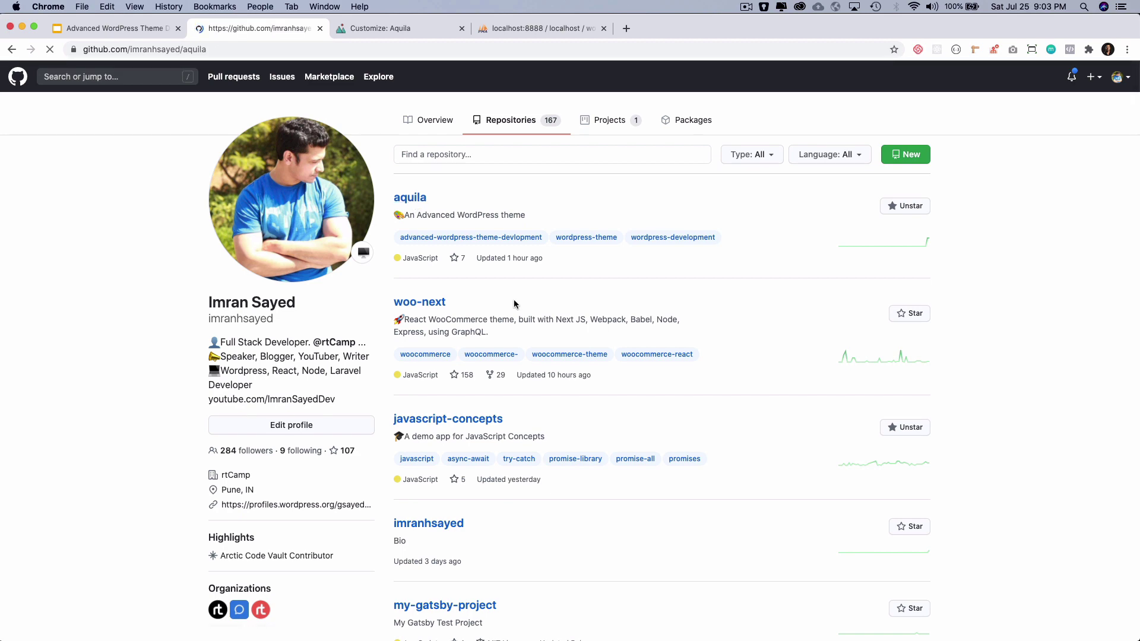